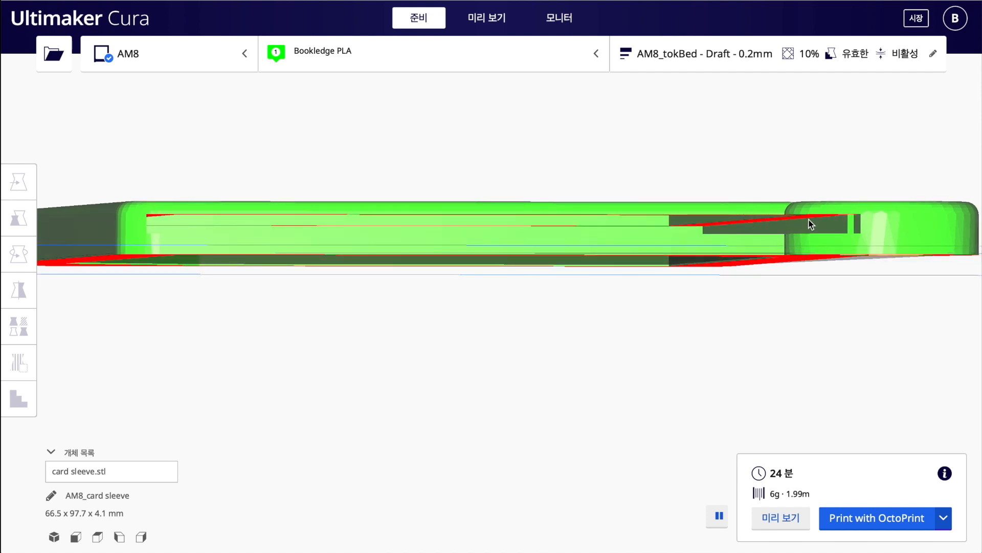
- Rotate the card sleeve model so it stands upright on its lettered short edge with the ring loop at the top
right_click_drag(665, 259, 665, 278)
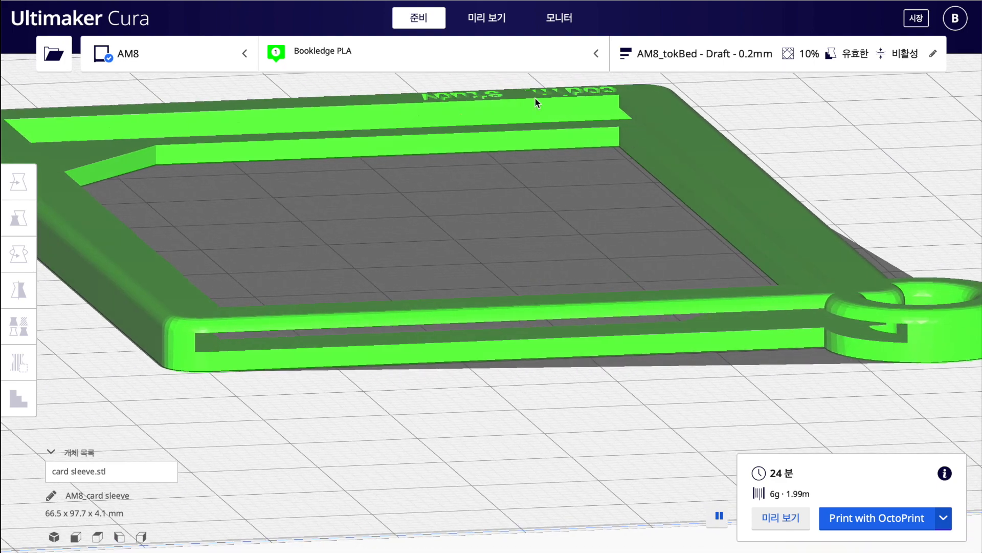
right_click_drag(340, 444, 522, 432)
scroll(593, 462, "down", 5)
scroll(522, 432, "up", 3)
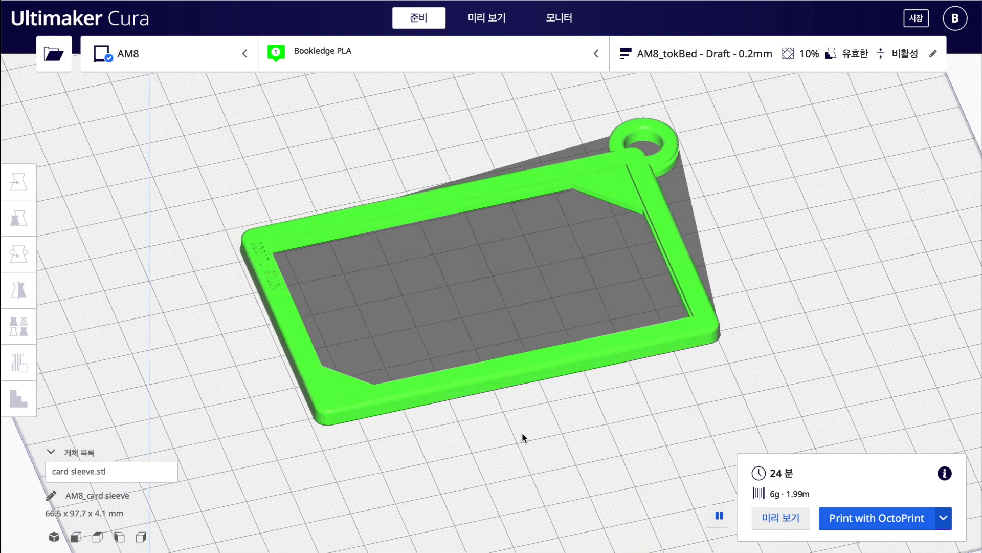
left_click(585, 345)
left_click(18, 254)
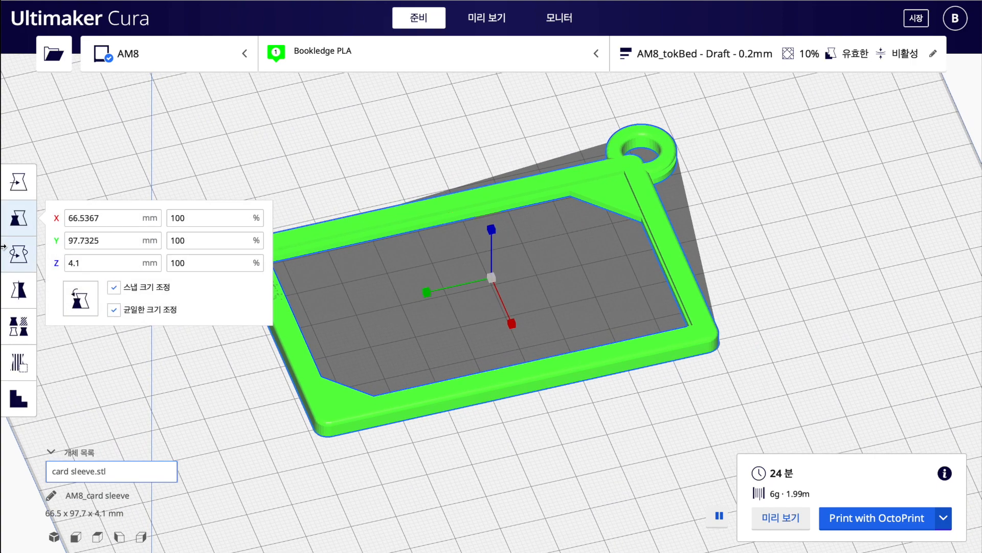
left_click_drag(548, 241, 406, 283)
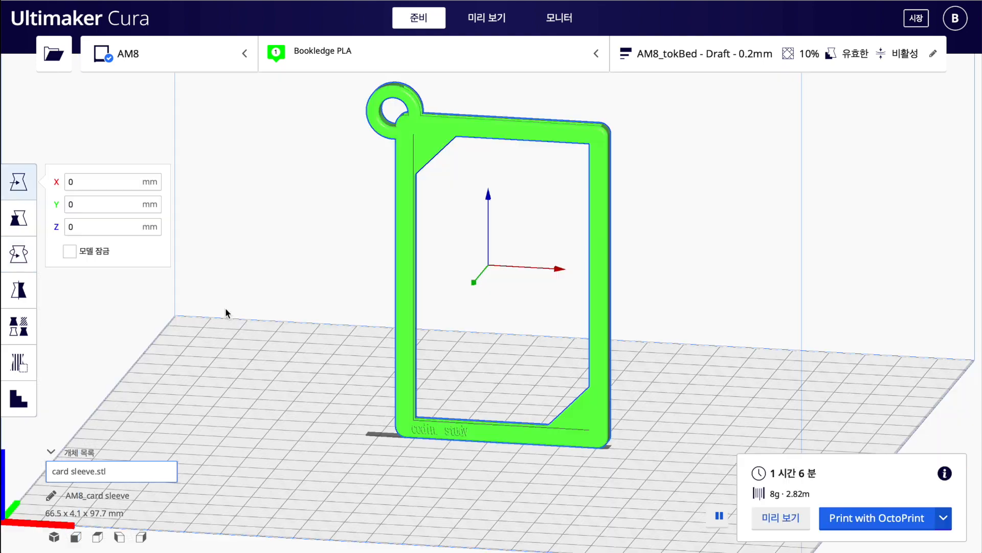
- Show the layer preview of the upright card sleeve and examine its slot, ring loop and generated supports
right_click_drag(324, 257, 376, 243)
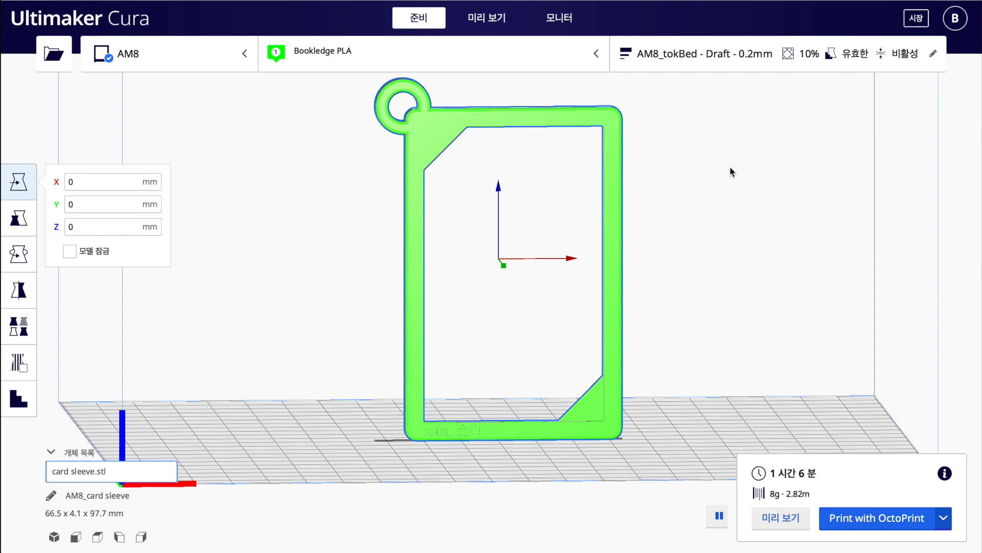
right_click_drag(721, 172, 527, 169)
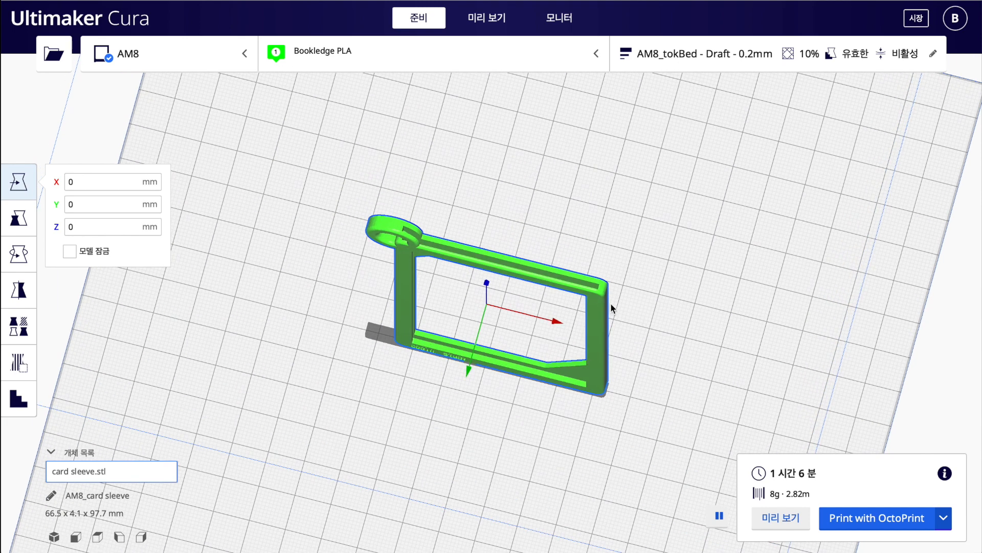
right_click_drag(651, 360, 675, 301)
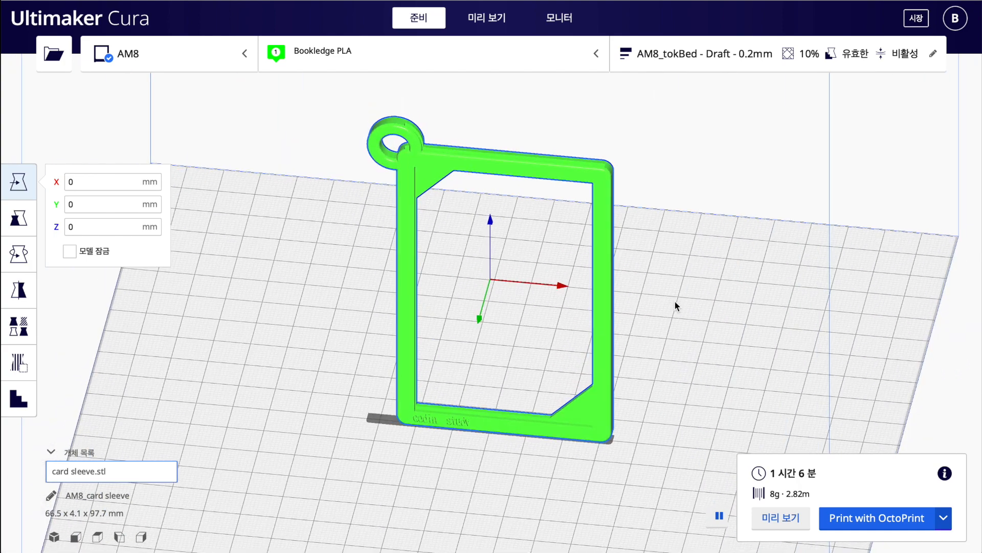
scroll(675, 300, "up", 4)
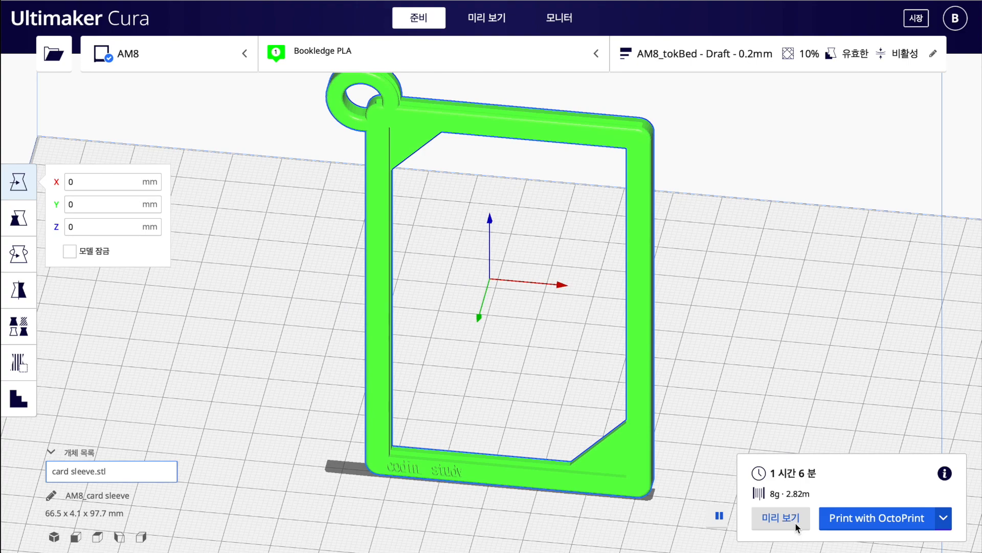
left_click(780, 518)
scroll(725, 269, "up", 3)
right_click_drag(771, 227, 623, 329)
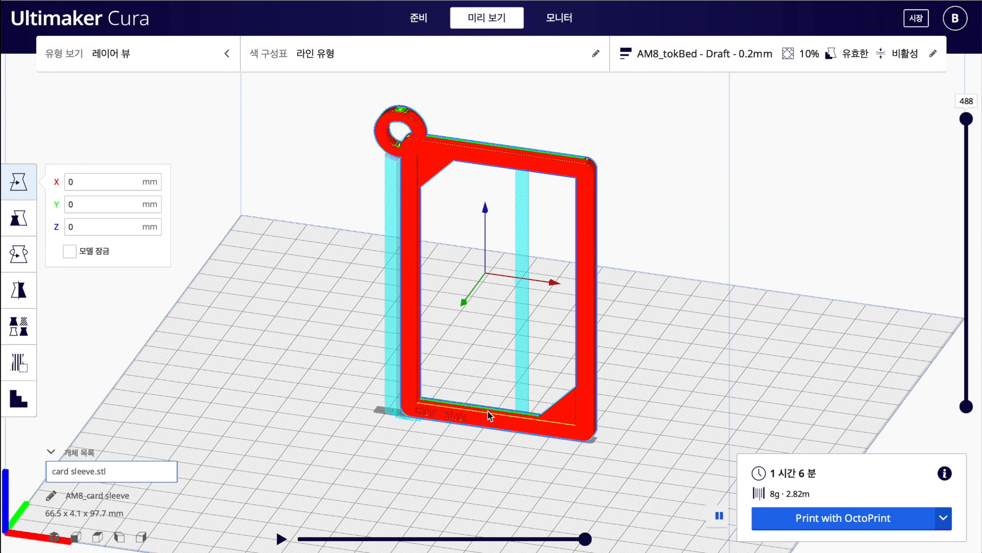
right_click_drag(638, 246, 707, 204)
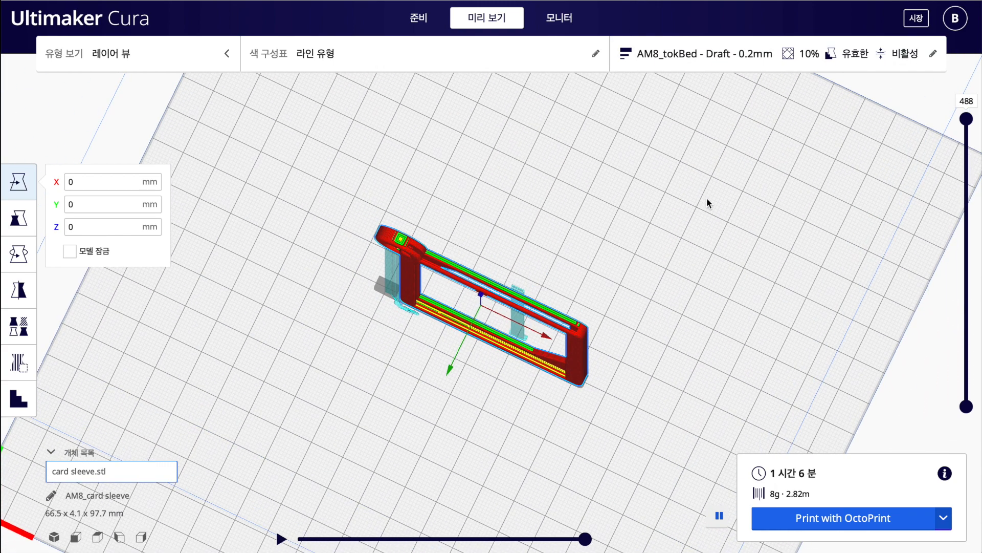
- Lower the displayed layer range to layer 9 and examine the walls and skin lines inside the sleeve's bottom edge
key("Up")
key("Up")
key("Up")
key("Up")
key("Up")
key("Up")
key("Up")
key("Up")
key("Up")
key("Up")
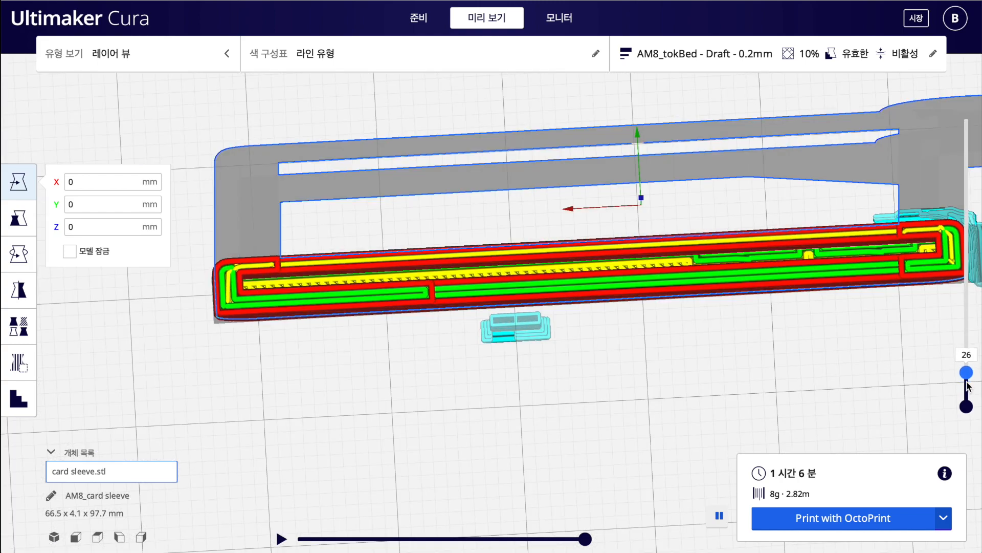
key("Down")
key("Down")
key("Down")
key("Down")
key("Down")
key("Down")
key("Down")
key("Down")
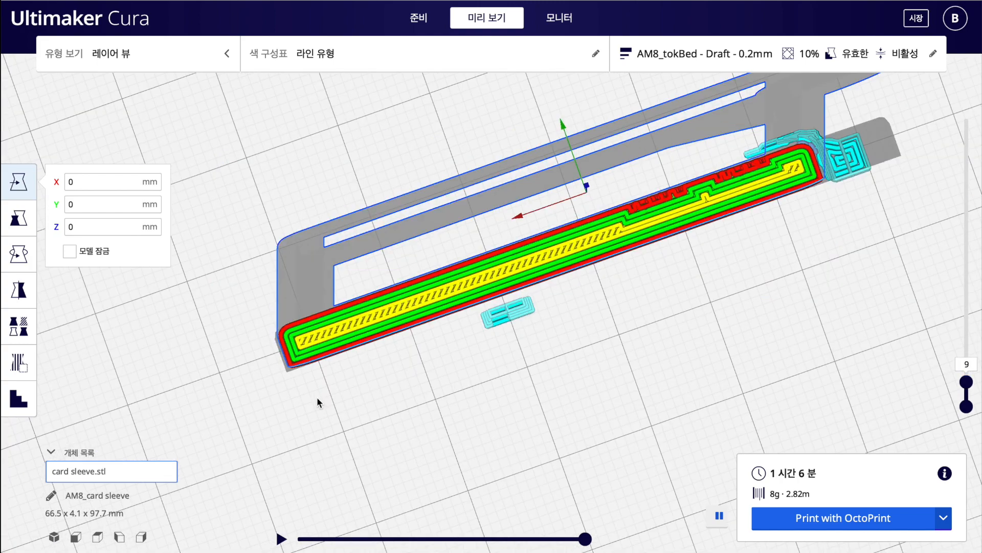
right_click_drag(317, 397, 292, 410)
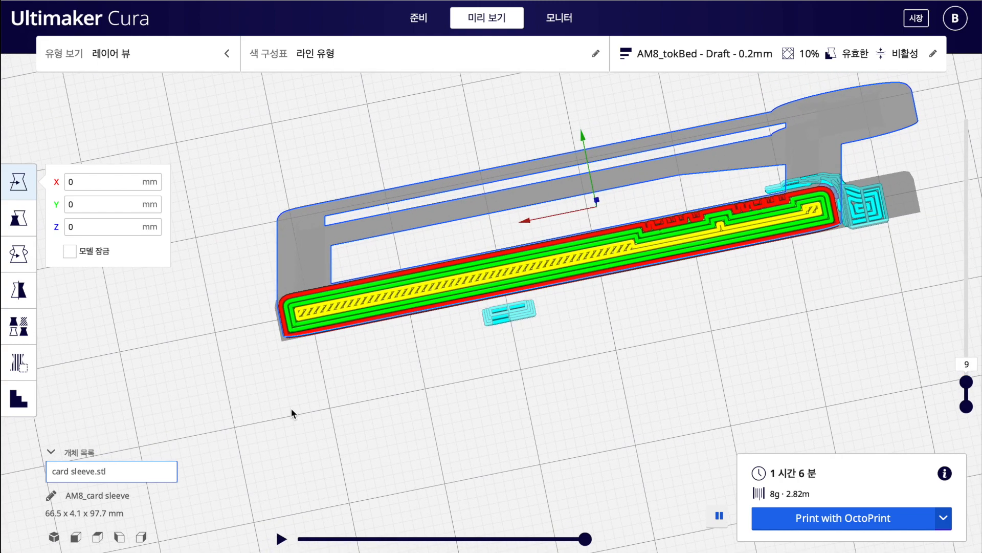
scroll(291, 407, "up", 3)
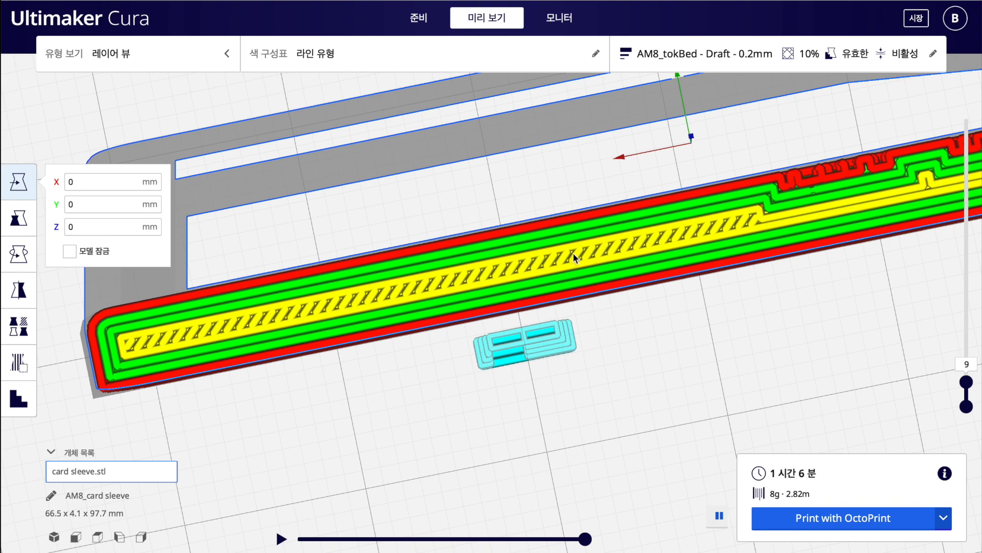
left_click(504, 266)
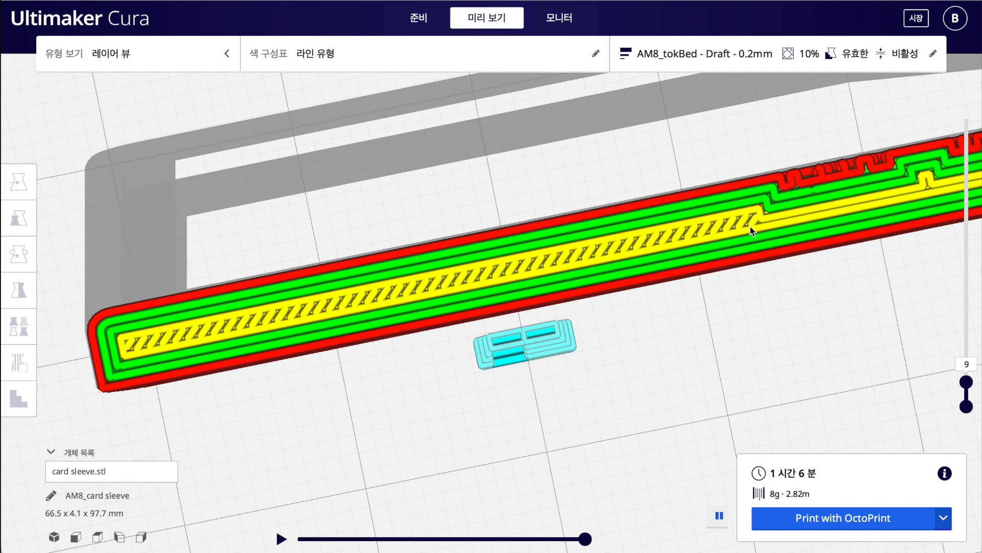
- Set the top/bottom pattern (상단/하단 패턴) to zigzag (지그재그) in the print settings
left_click(727, 48)
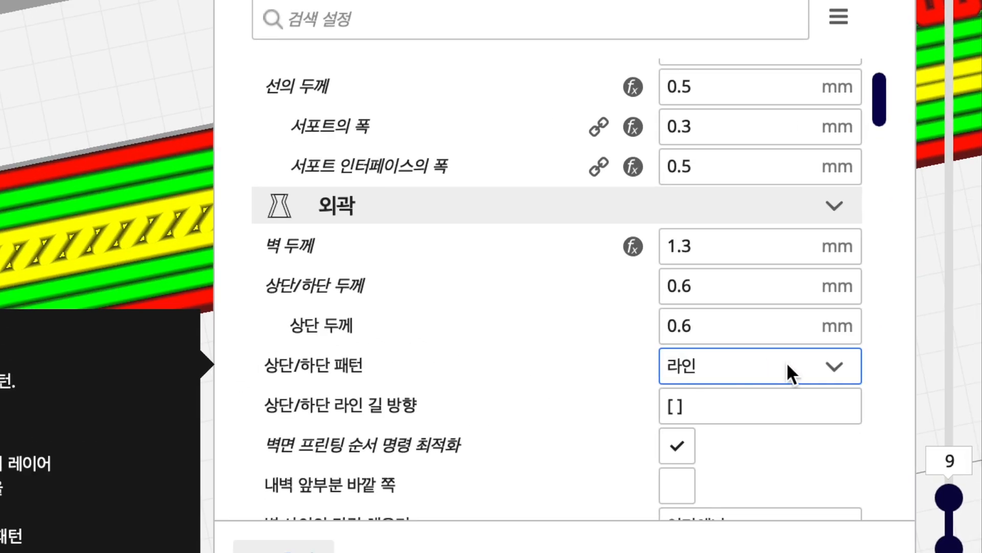
left_click(788, 376)
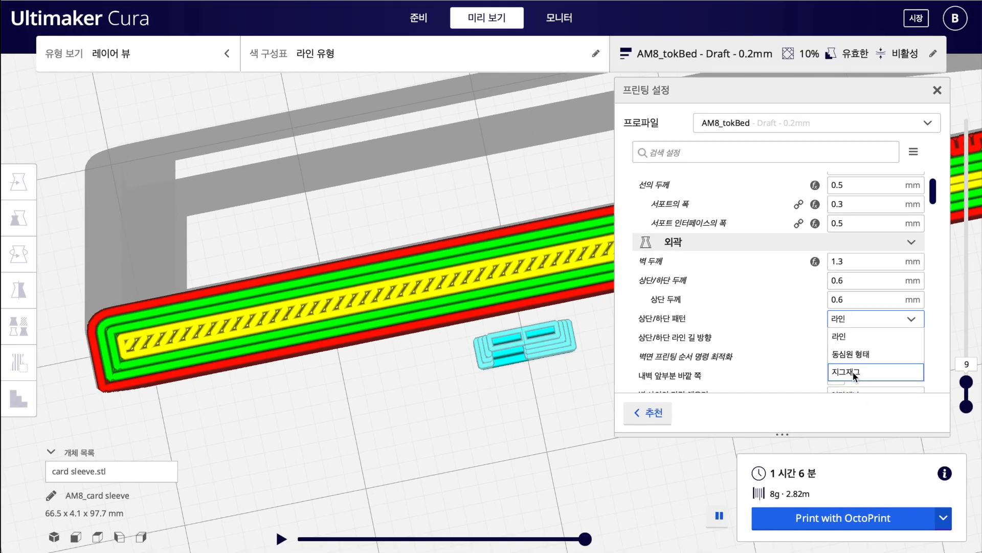
left_click(712, 476)
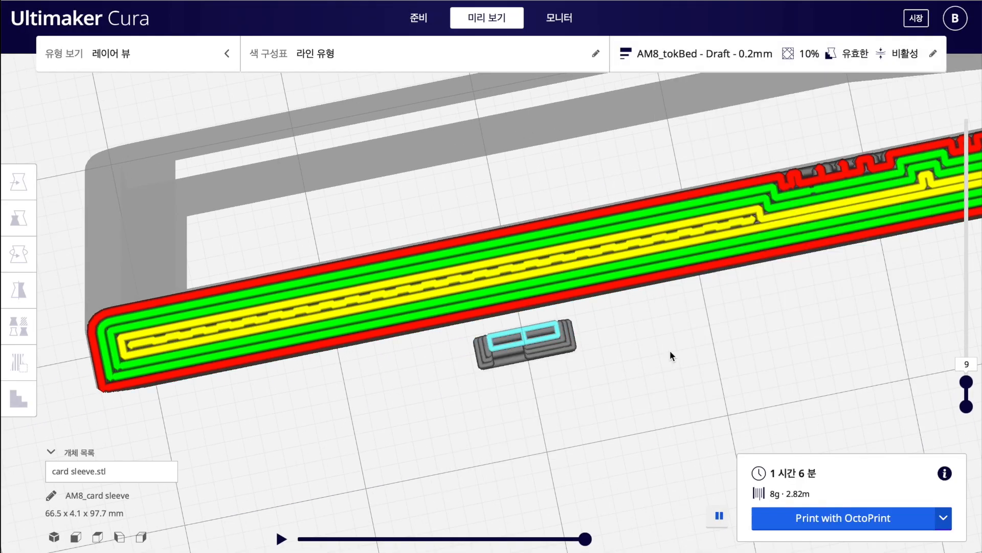
right_click_drag(670, 351, 676, 362)
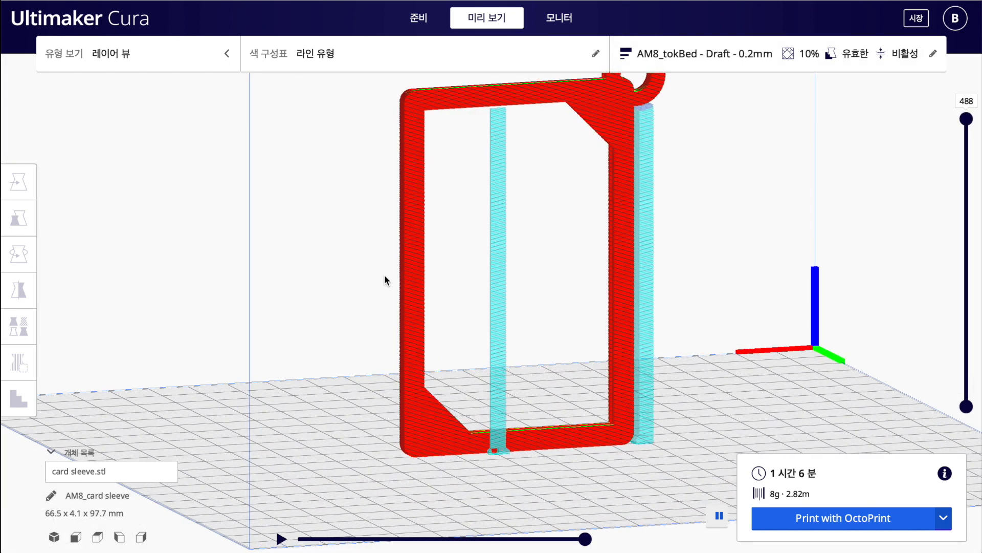
- Examine the support column standing inside the frame opening together with the support tower settings
right_click_drag(386, 278, 673, 248)
scroll(673, 248, "up", 5)
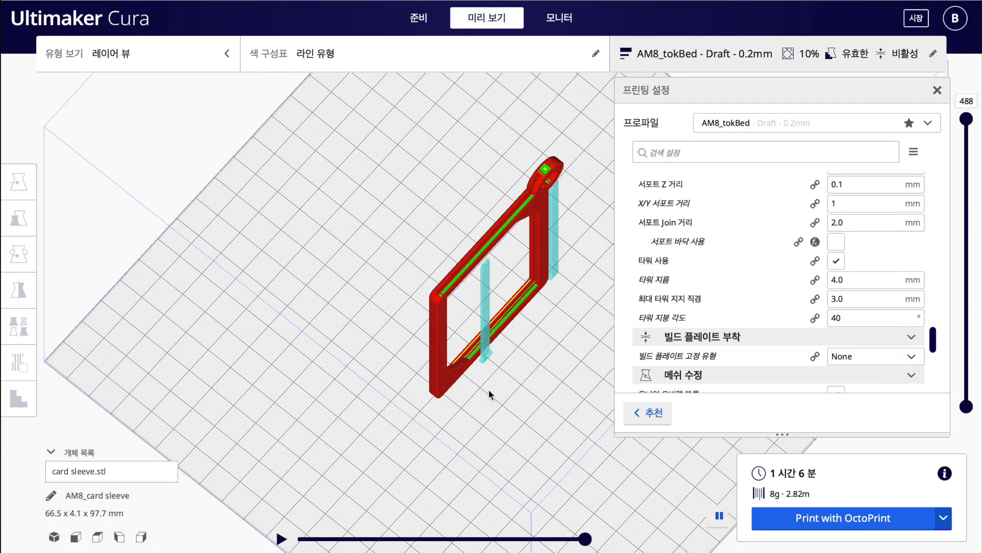
mouse_move(531, 365)
right_mouse_down()
mouse_move(443, 364)
mouse_move(513, 359)
mouse_move(513, 379)
mouse_move(537, 351)
mouse_move(537, 364)
mouse_move(531, 356)
right_mouse_up()
scroll(513, 379, "up", 3)
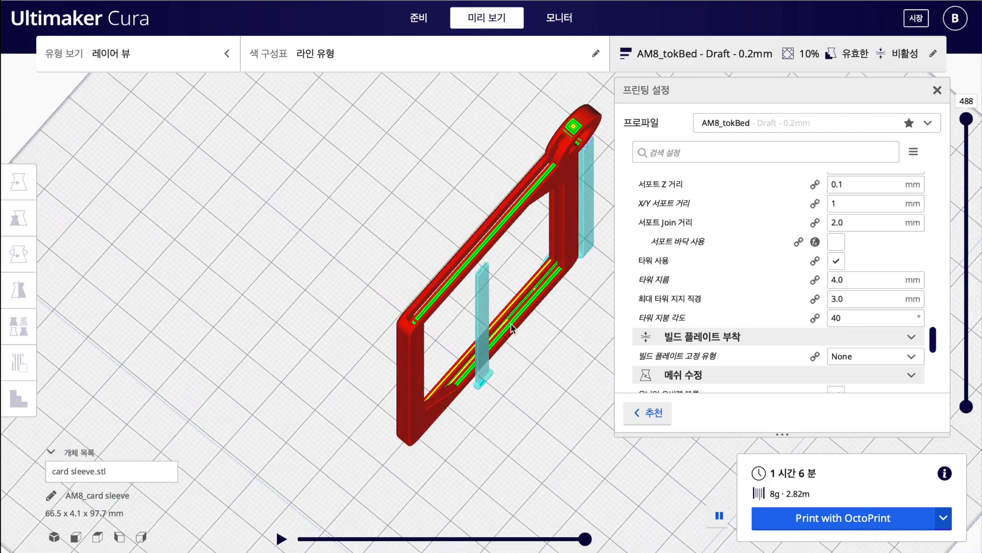
scroll(495, 268, "up", 5)
right_click_drag(495, 268, 499, 225)
scroll(448, 225, "down", 10)
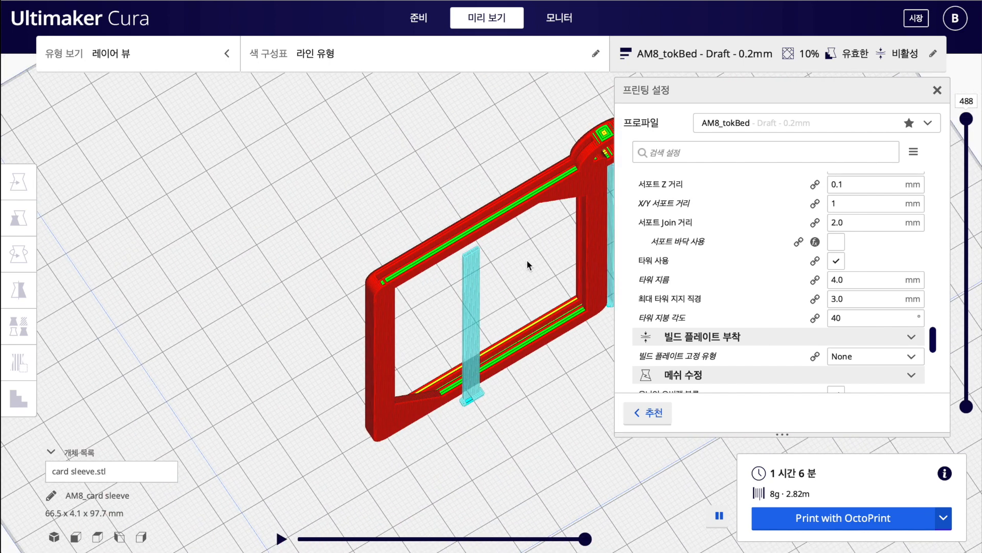
scroll(520, 282, "up", 10)
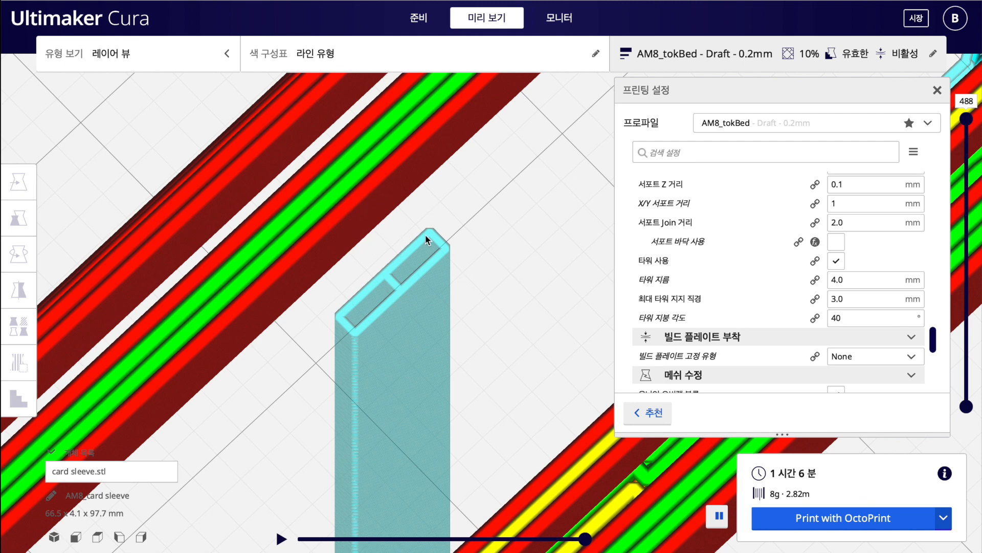
scroll(489, 251, "down", 5)
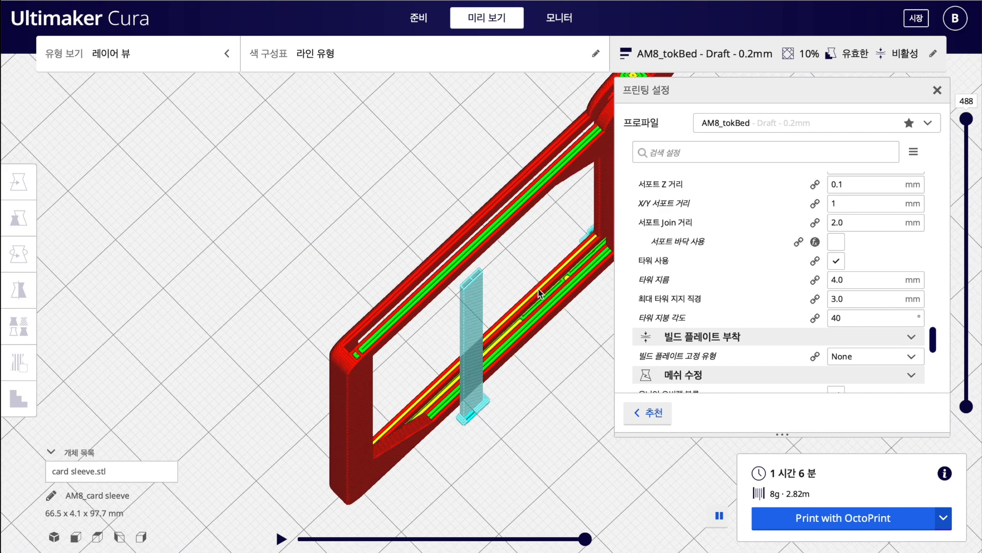
scroll(739, 266, "up", 3)
scroll(739, 266, "down", 2)
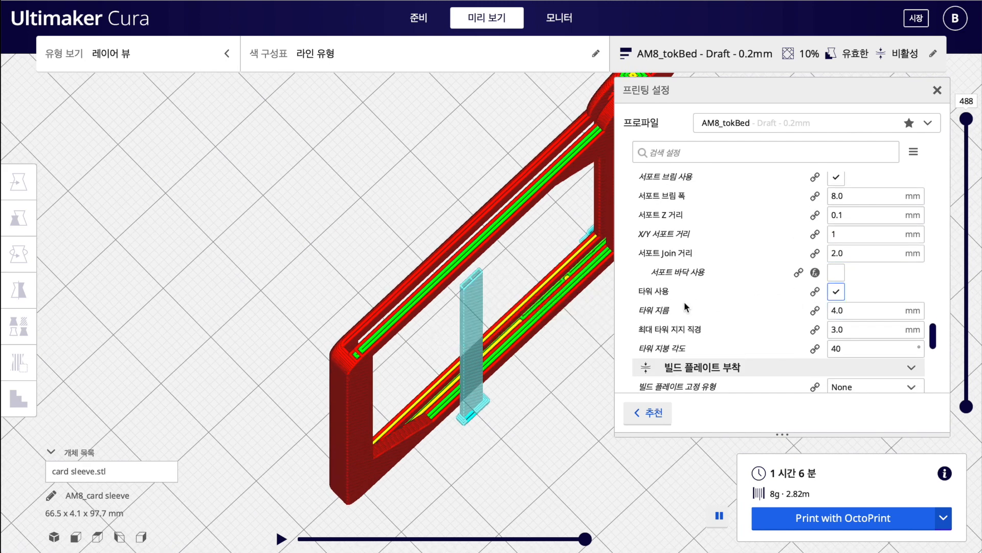
right_click_drag(535, 394, 517, 374)
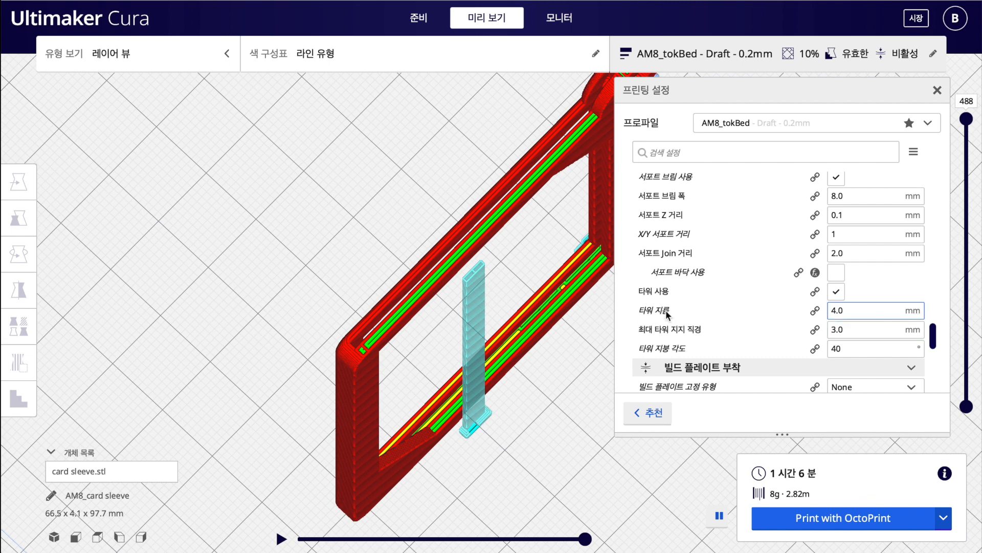
- Disable the use of support towers (타워 사용) and check the frame opening in the layer preview
mouse_move(839, 295)
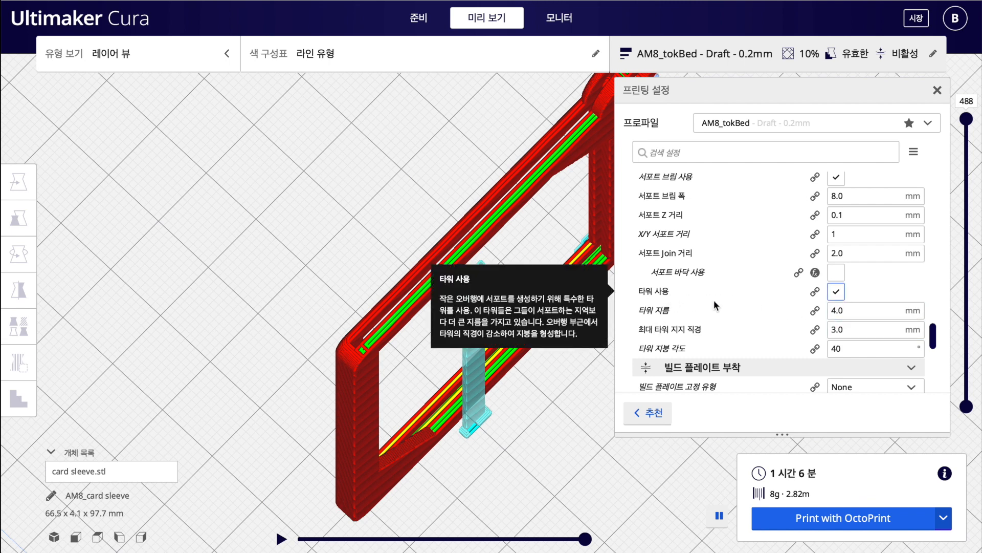
left_click(837, 292)
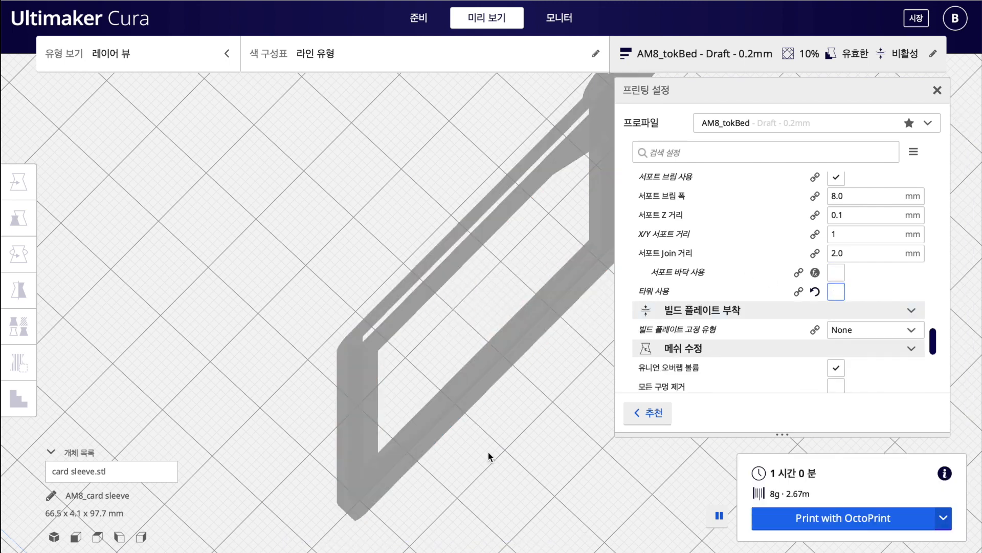
right_click_drag(499, 436, 441, 374)
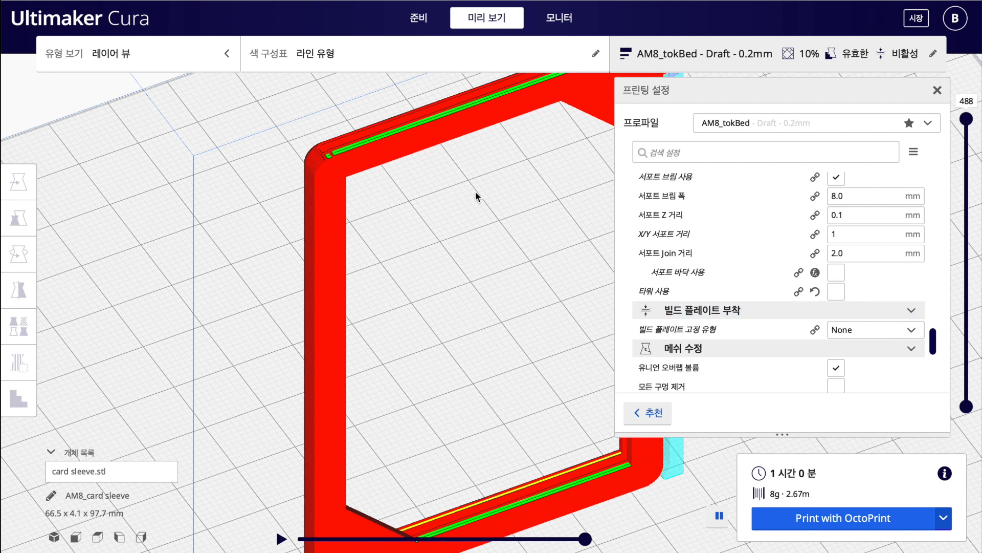
scroll(465, 272, "down", 3)
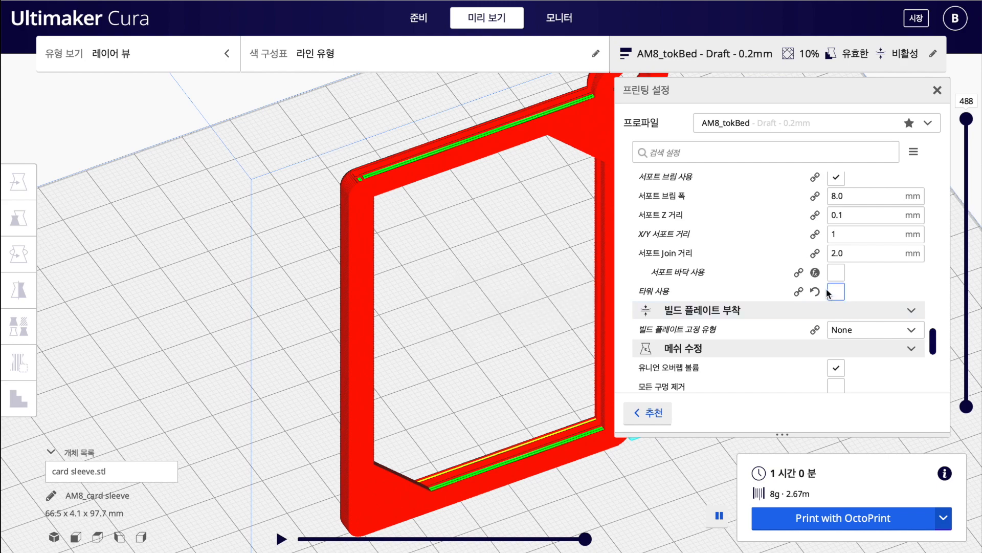
scroll(428, 344, "down", 5)
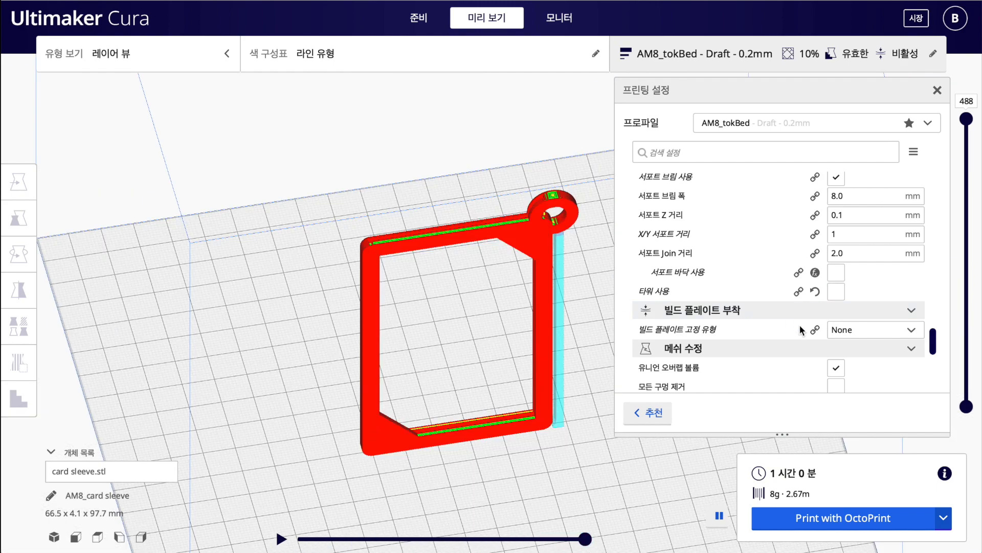
- Set the build plate adhesion type to brim (브림) and check the sleeve's base in the layer preview
right_click_drag(558, 430, 556, 403)
left_click(837, 333)
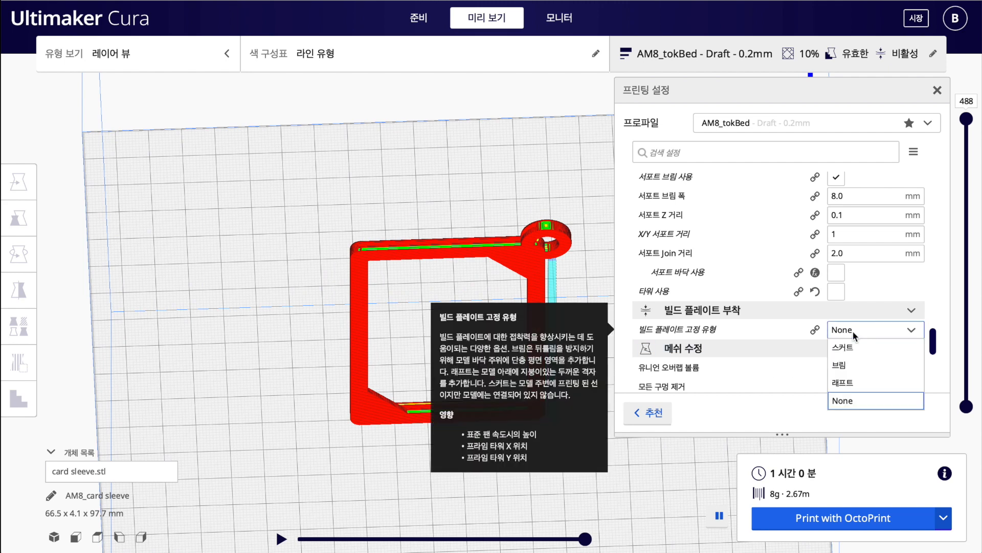
left_click(855, 362)
scroll(665, 286, "down", 5)
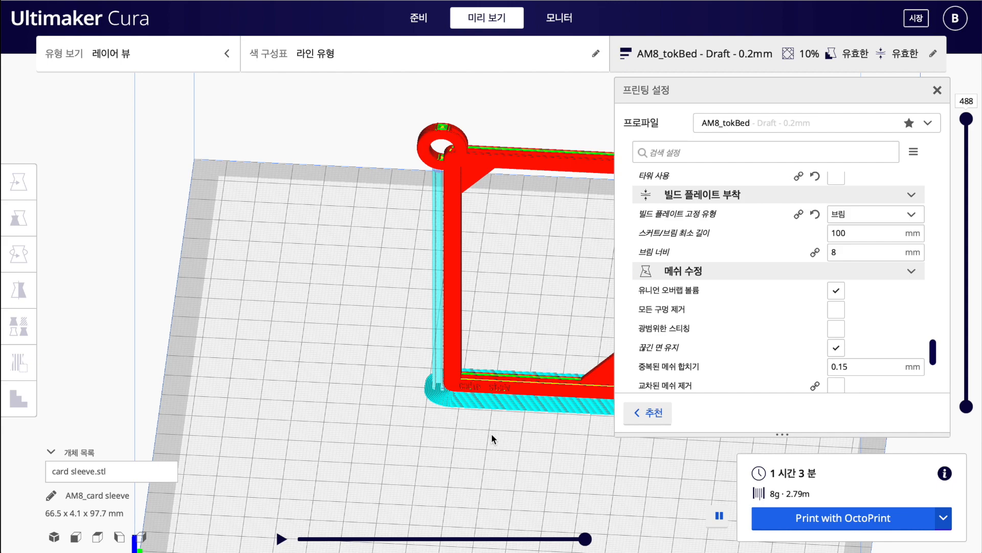
middle_click_drag(497, 434, 320, 422)
right_click_drag(365, 454, 318, 381)
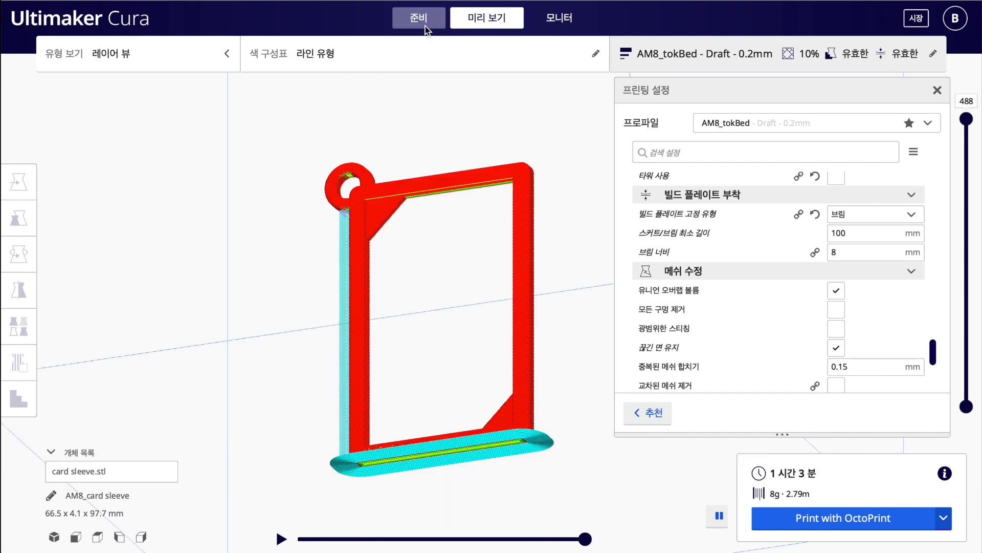
- Return to the prepare view and examine the overhangs on the underside of the upright card sleeve
left_click(422, 18)
right_click_drag(422, 120, 388, 83)
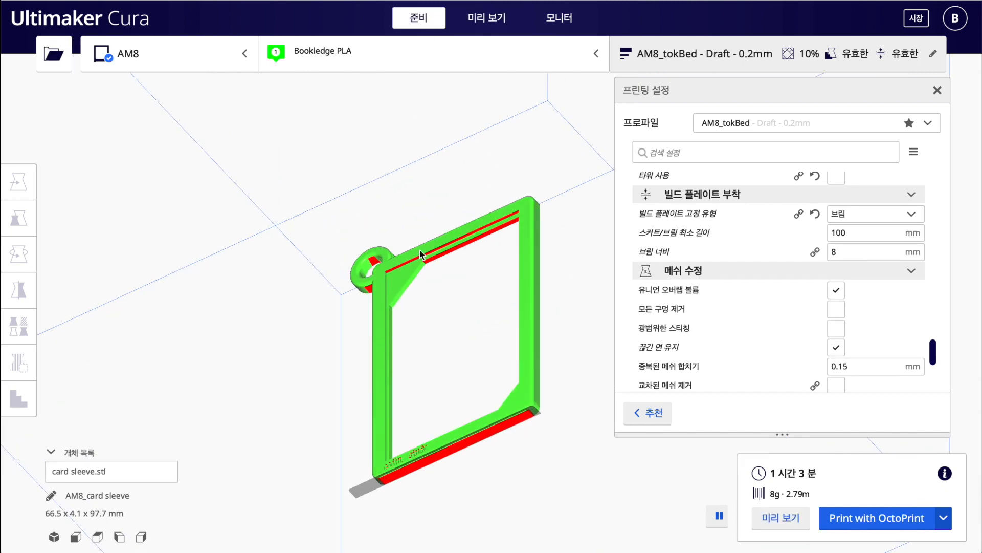
right_click_drag(472, 172, 554, 151)
right_click_drag(347, 283, 349, 249)
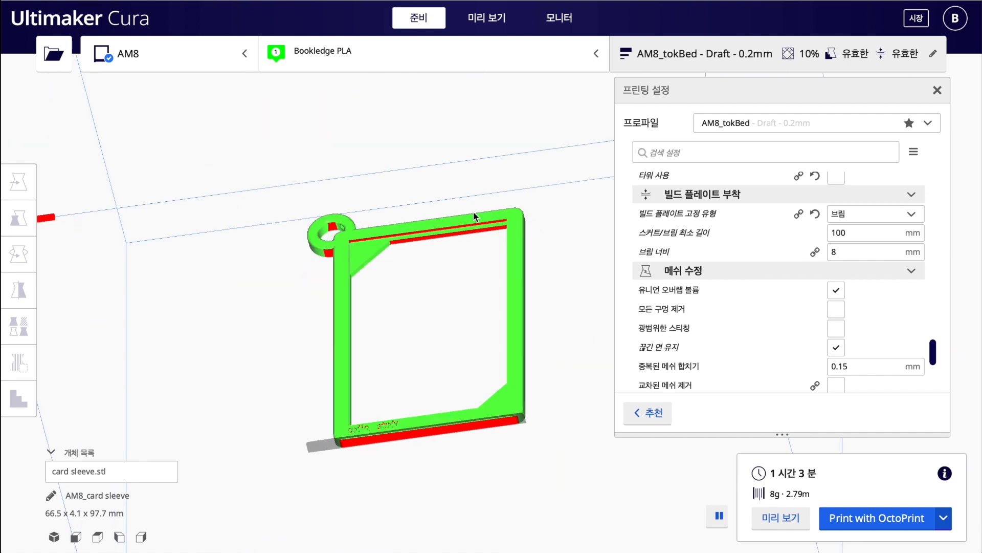
right_click_drag(474, 190, 459, 324)
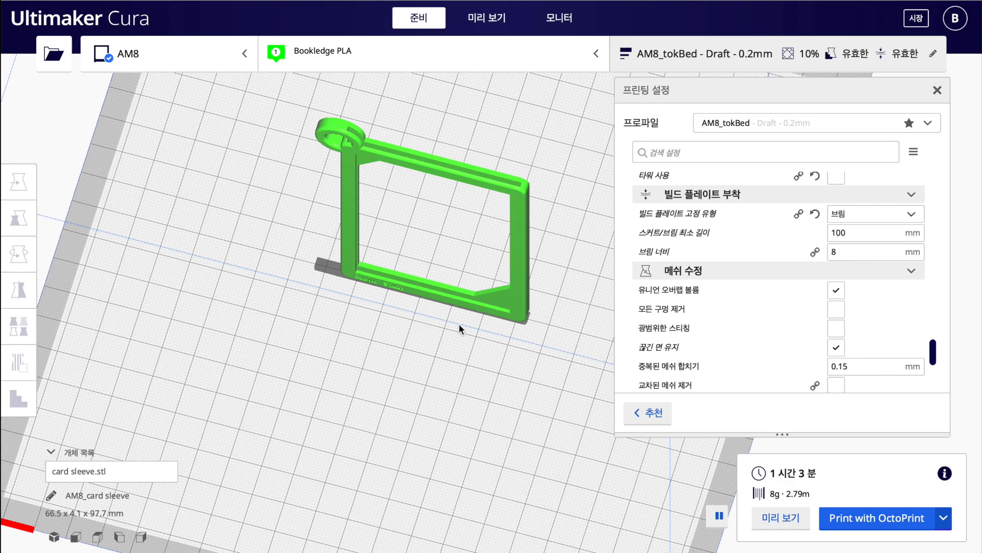